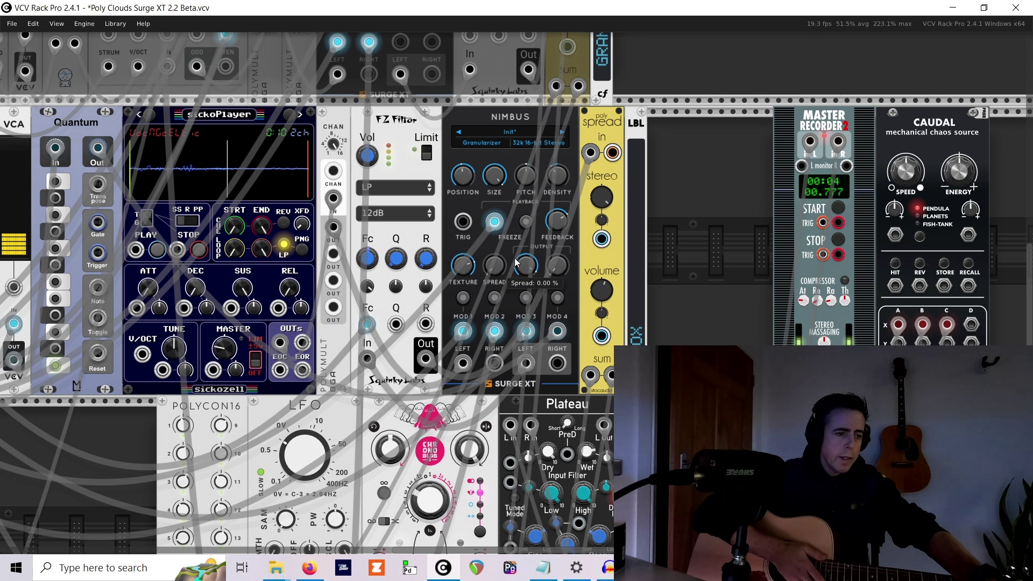
Step: Play the loaded sickoPlayer sample from the start into Nimbus
click(158, 253)
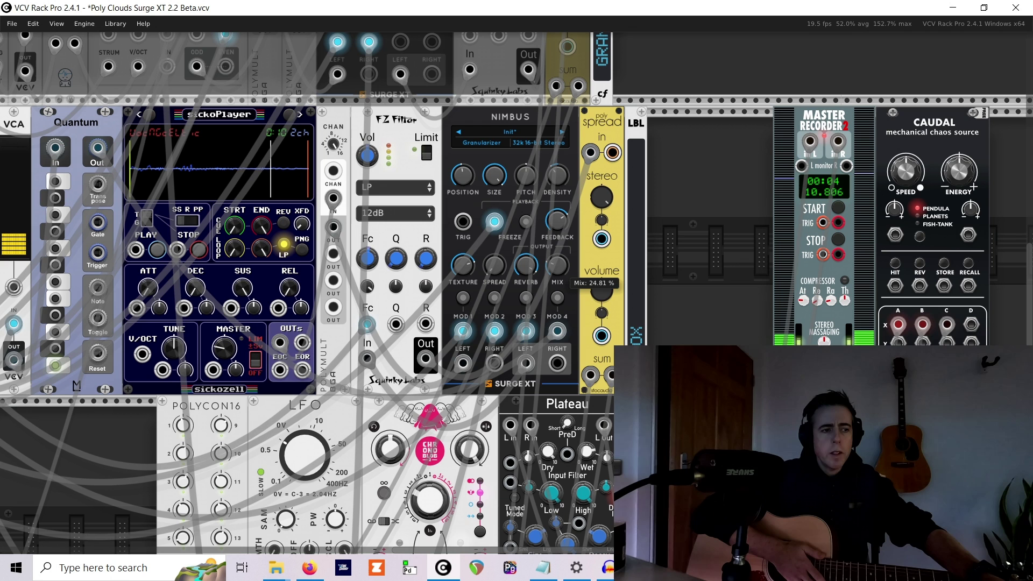
Step: Turn the Nimbus MIX knob to 100% wet and DENSITY down to about -37%
drag(563, 272, 563, 235)
mouse_move(557, 176)
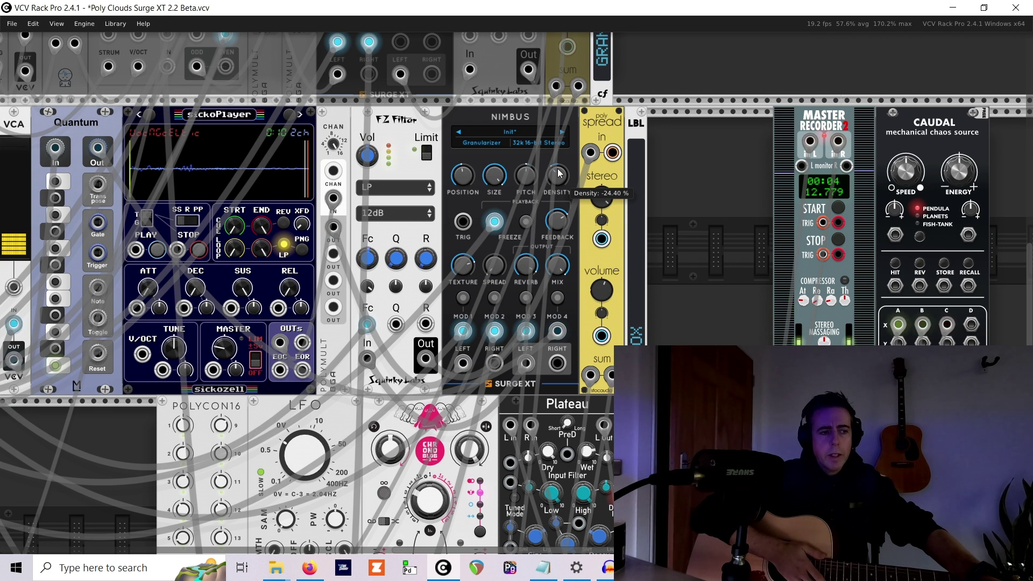
drag(558, 173, 558, 194)
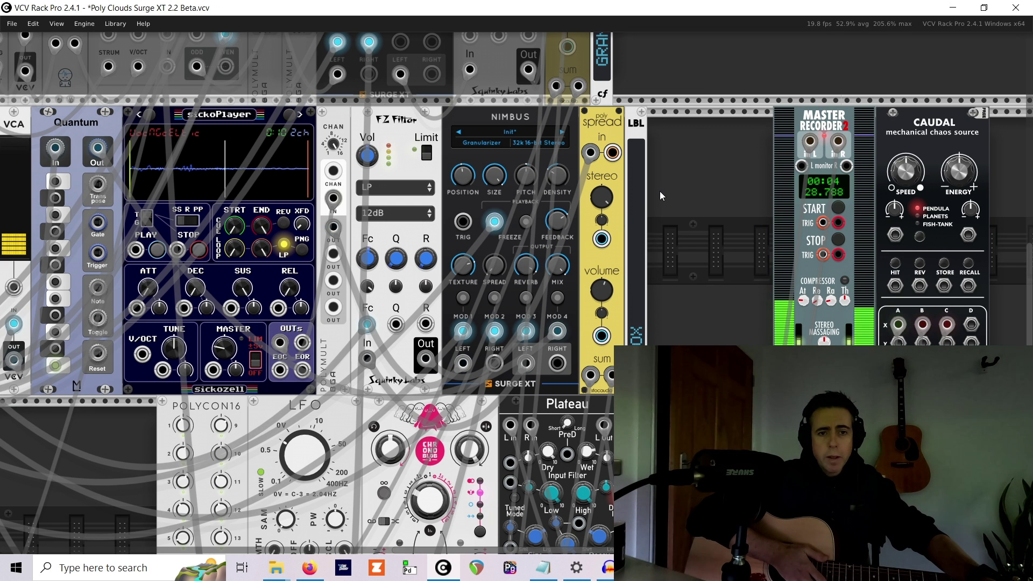
right_click(335, 236)
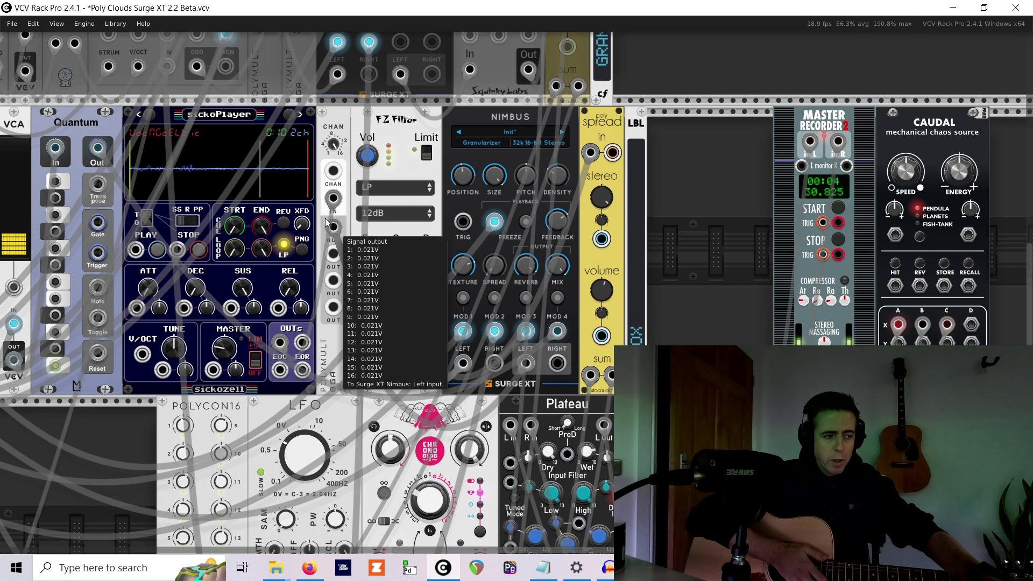
click(371, 222)
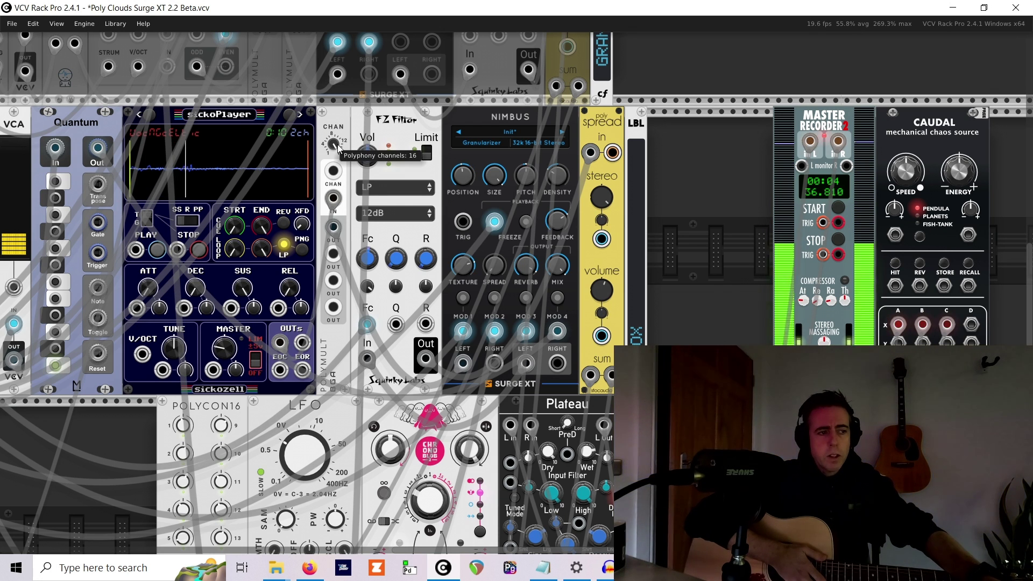
mouse_move(332, 197)
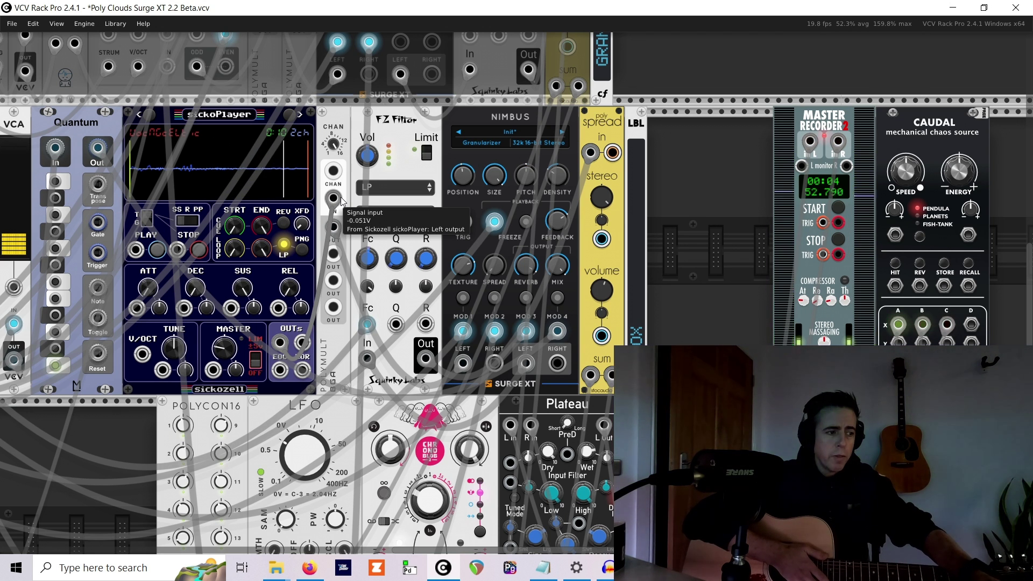
scroll(340, 196, down, 2)
scroll(341, 197, down, 1)
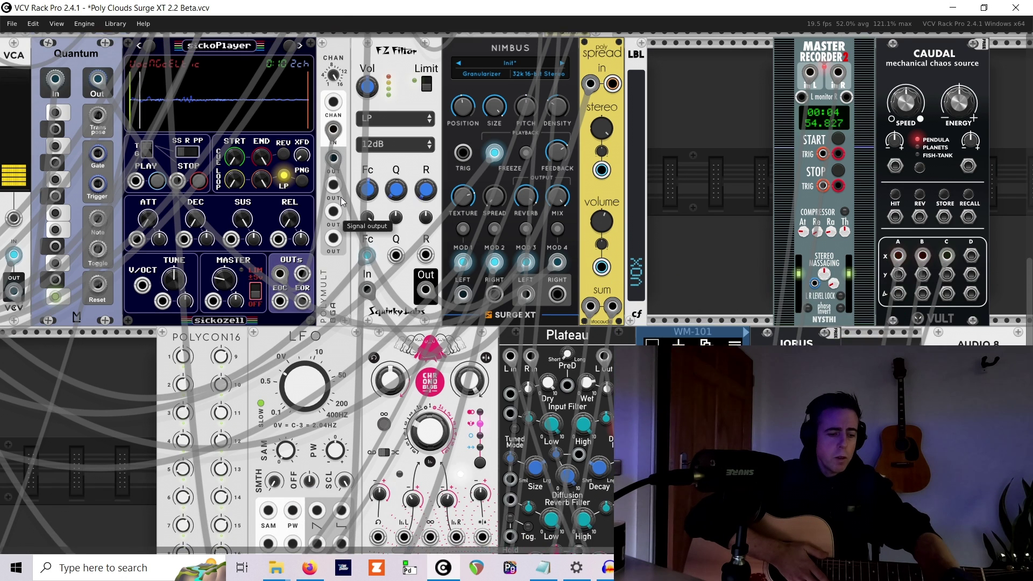
scroll(340, 197, up, 2)
scroll(340, 196, left, 5)
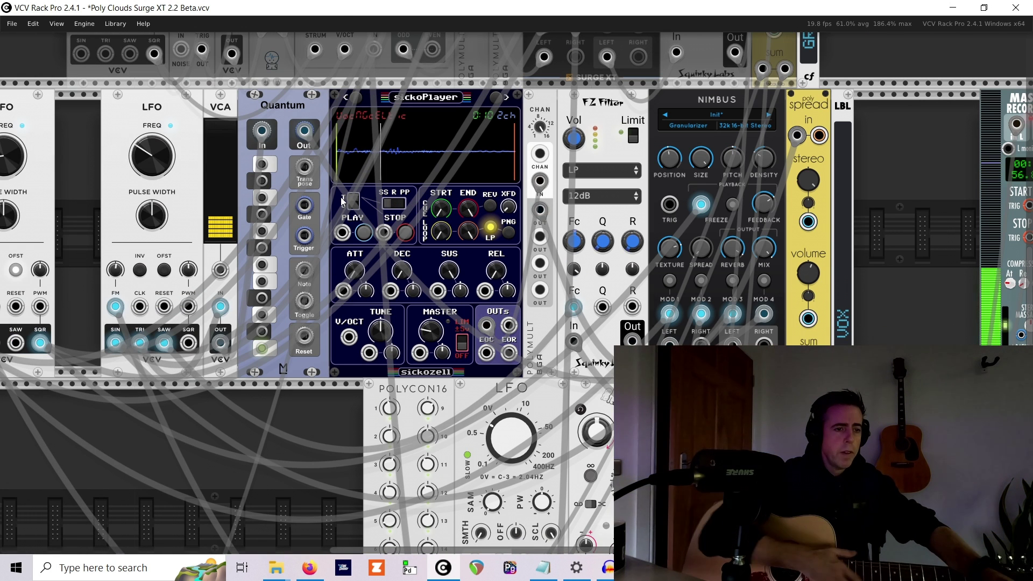
Step: Dismiss the module browser unused, then patch the POLYCON16 output into Scope IN 1
right_click(239, 407)
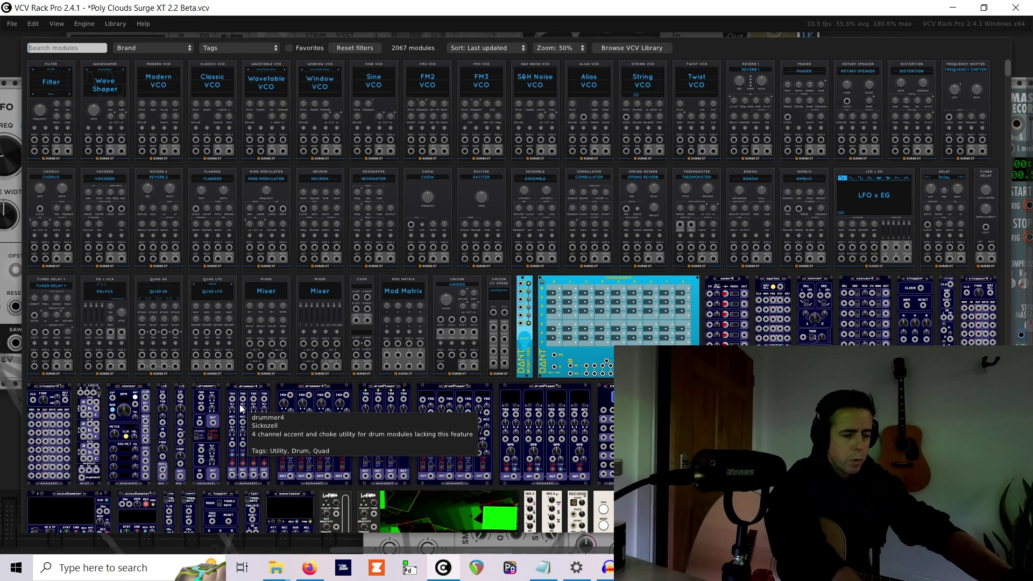
text(scope)
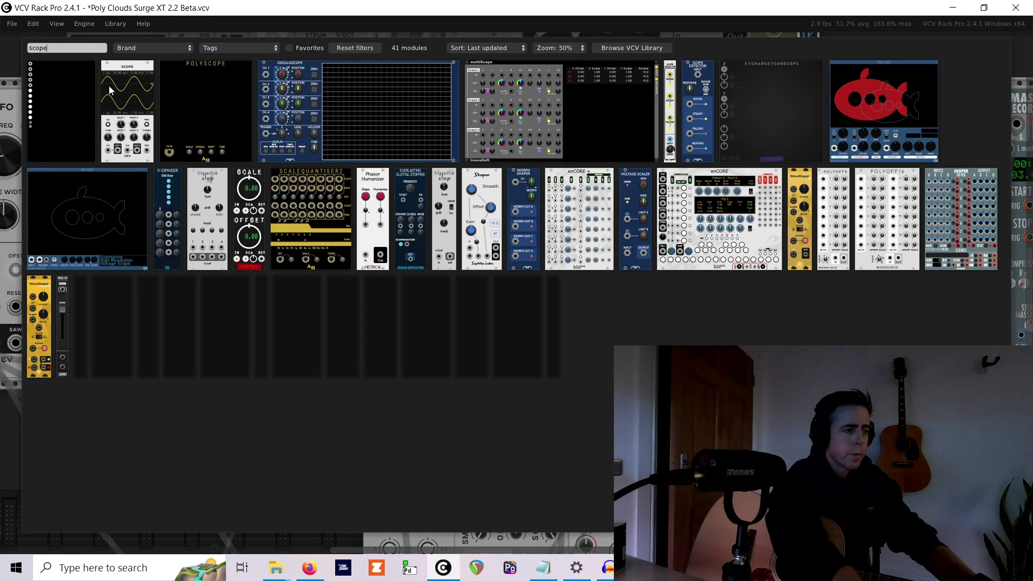
key(Escape)
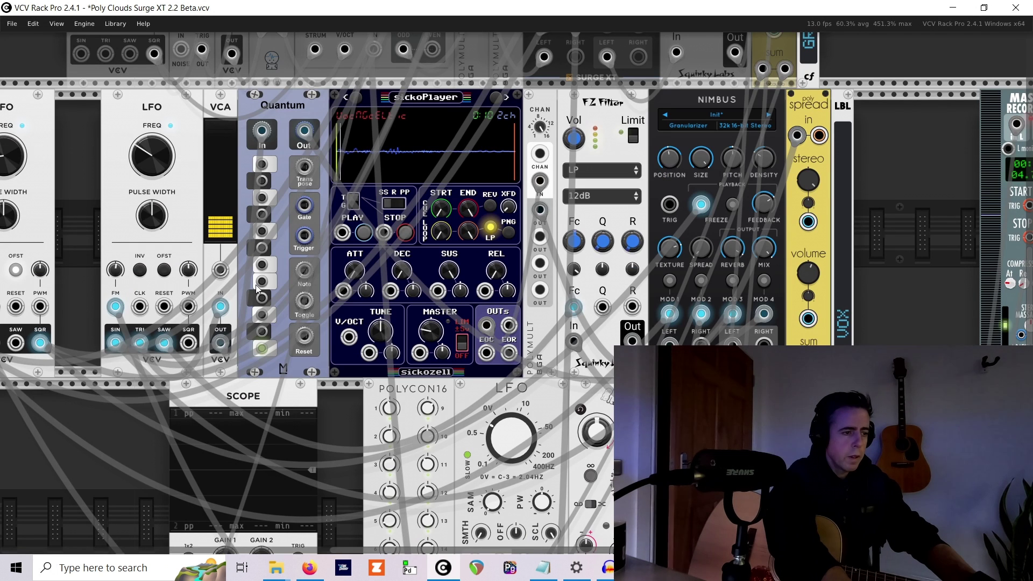
scroll(256, 287, down, 3)
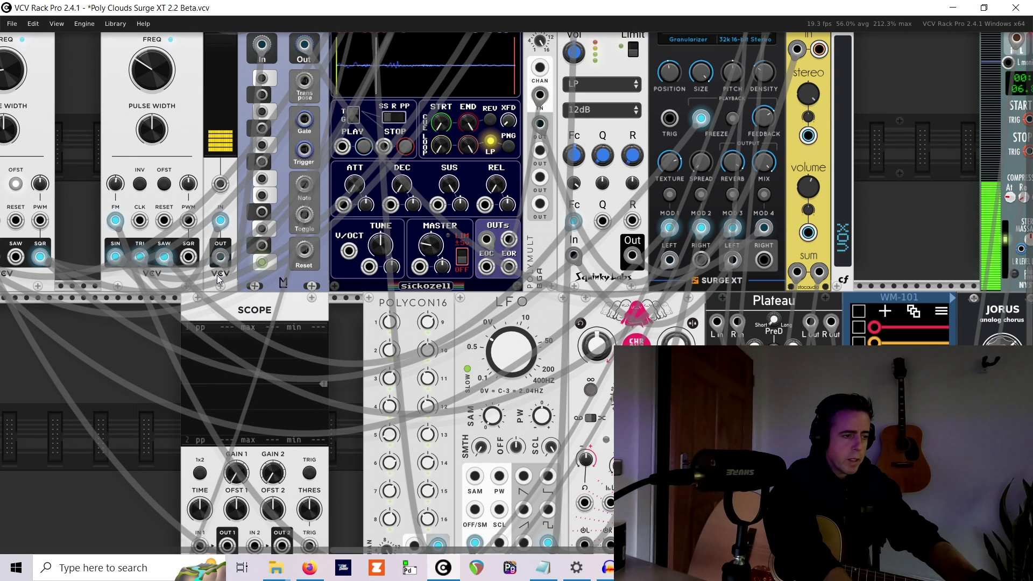
scroll(202, 452, down, 2)
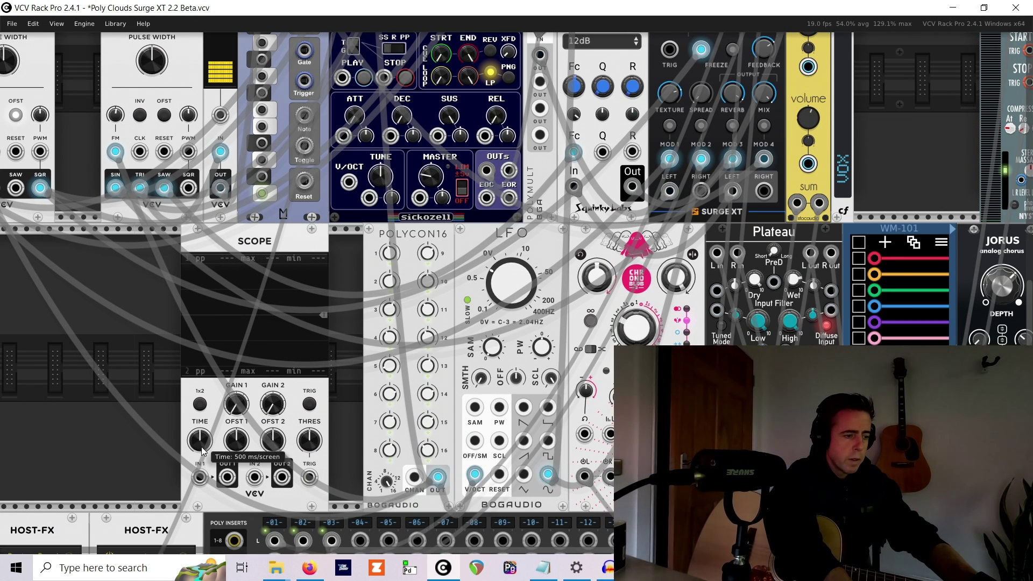
mouse_move(200, 477)
mouse_down()
mouse_move(256, 177)
mouse_move(438, 479)
mouse_up()
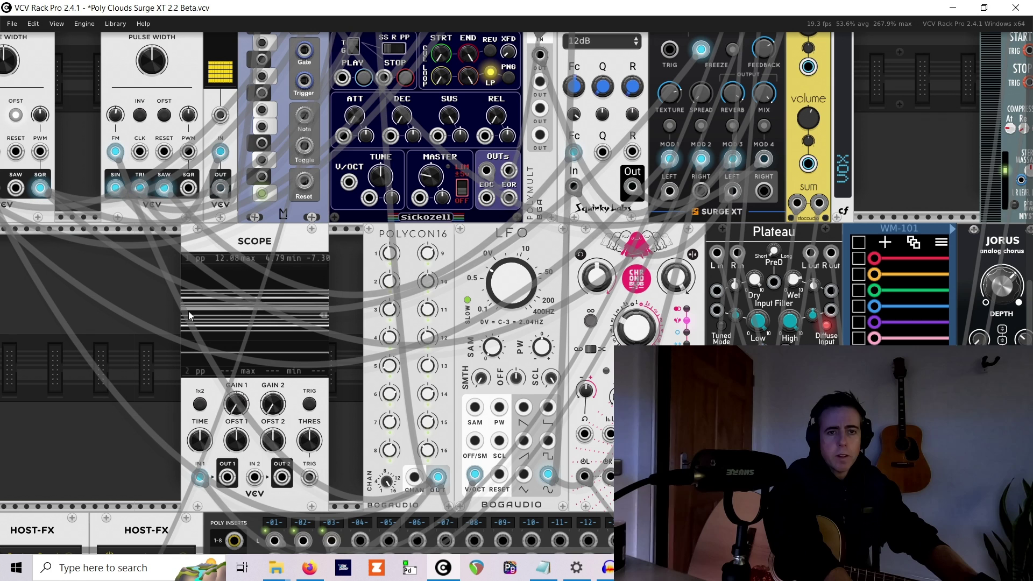
Step: Colour the scope input cable red and the VCO cable green
right_click(196, 478)
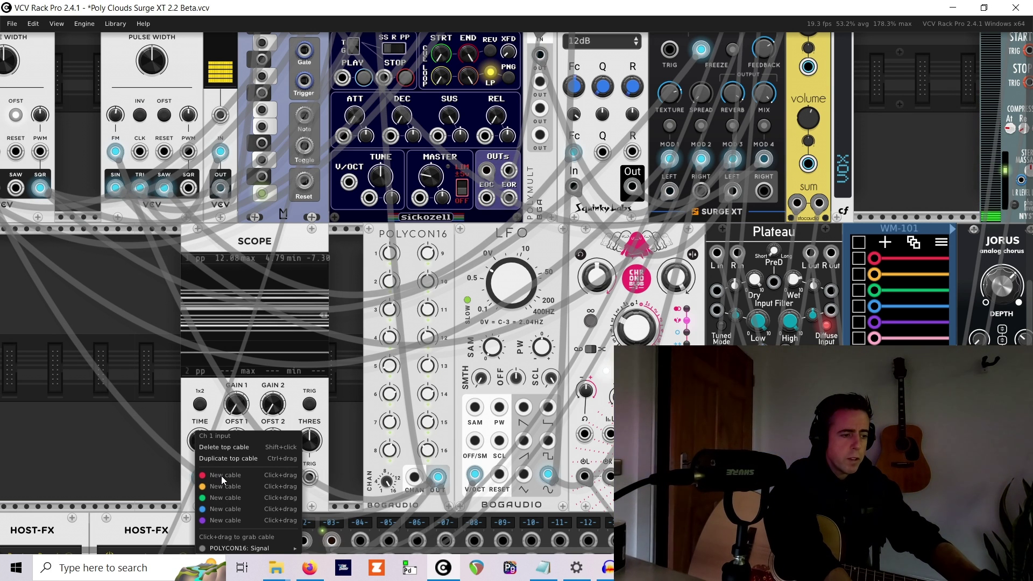
mouse_move(242, 548)
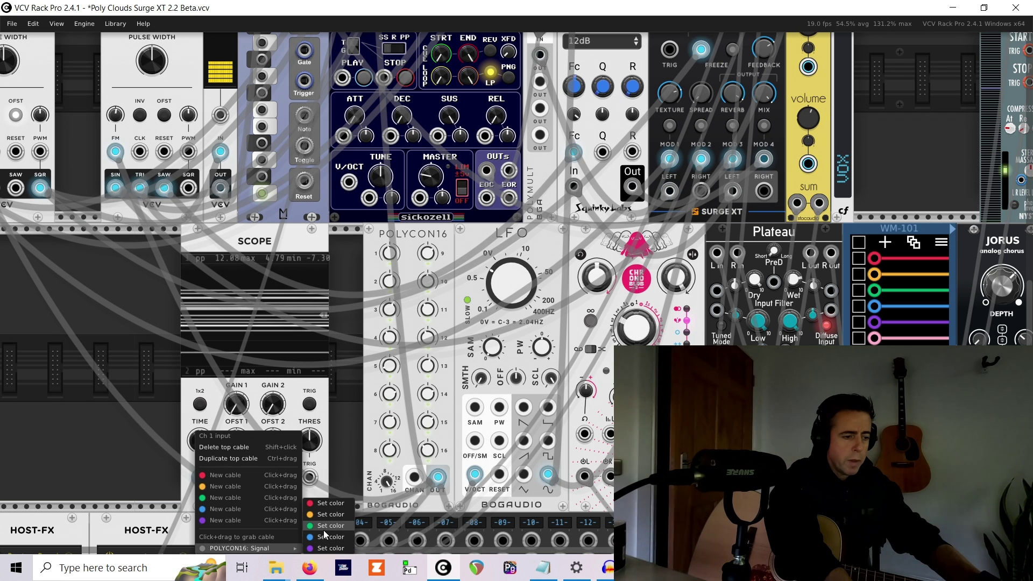
click(327, 504)
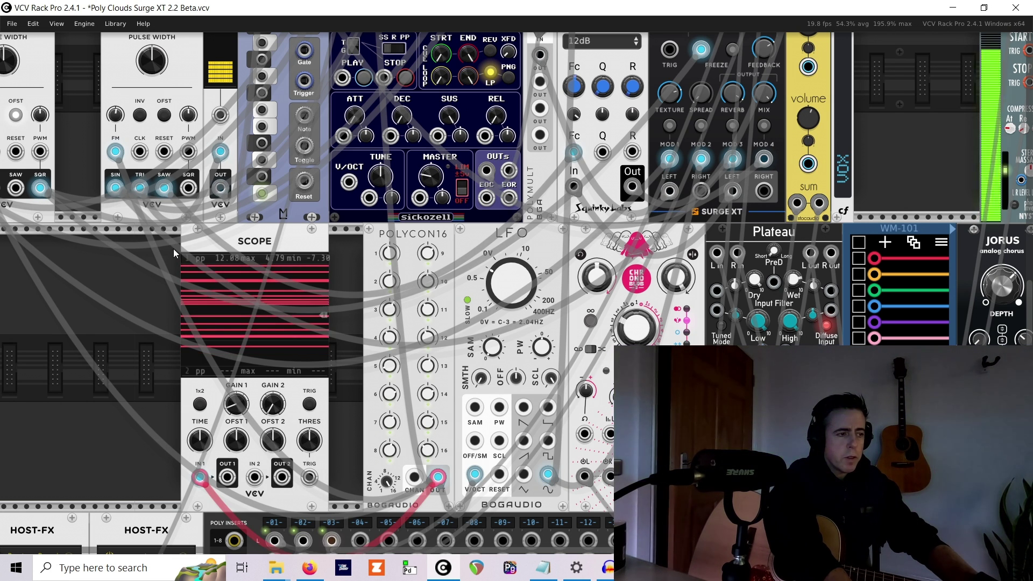
scroll(131, 194, up, 1)
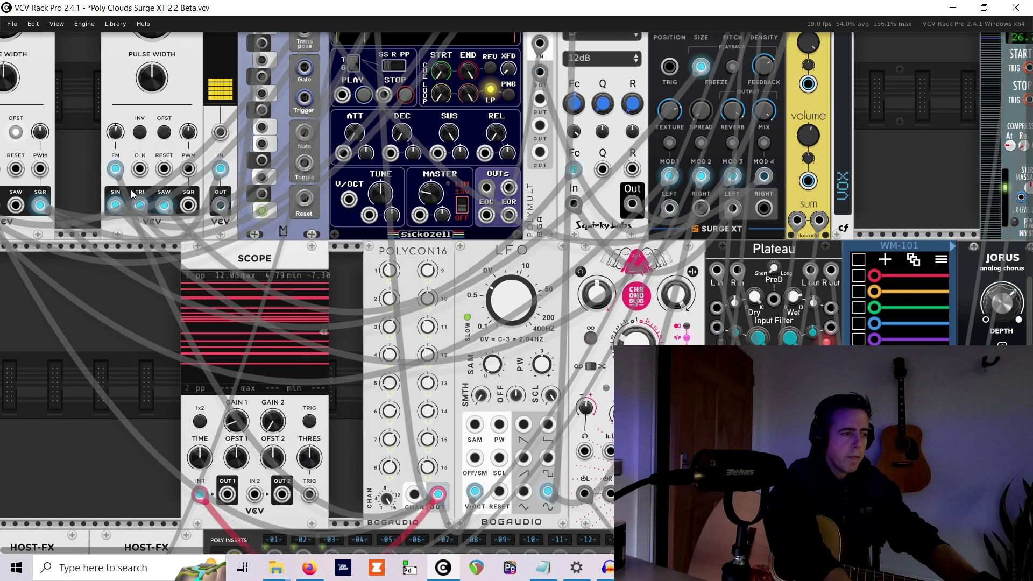
scroll(132, 194, up, 2)
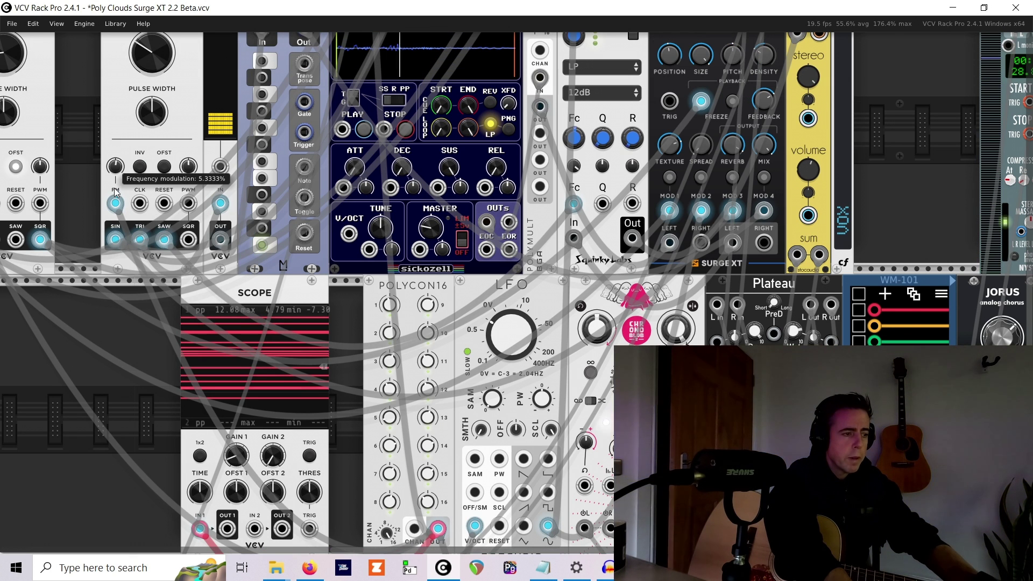
right_click(114, 194)
click(90, 200)
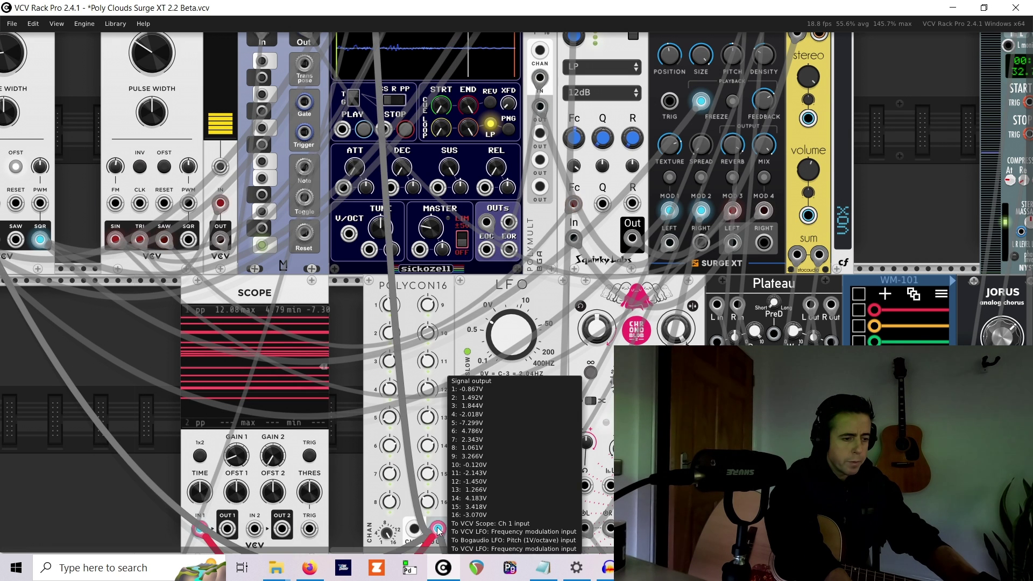
Step: Route the LFO sine to Scope IN 1 and feed LFO FM from POLYCON16 output 7
drag(200, 528, 115, 240)
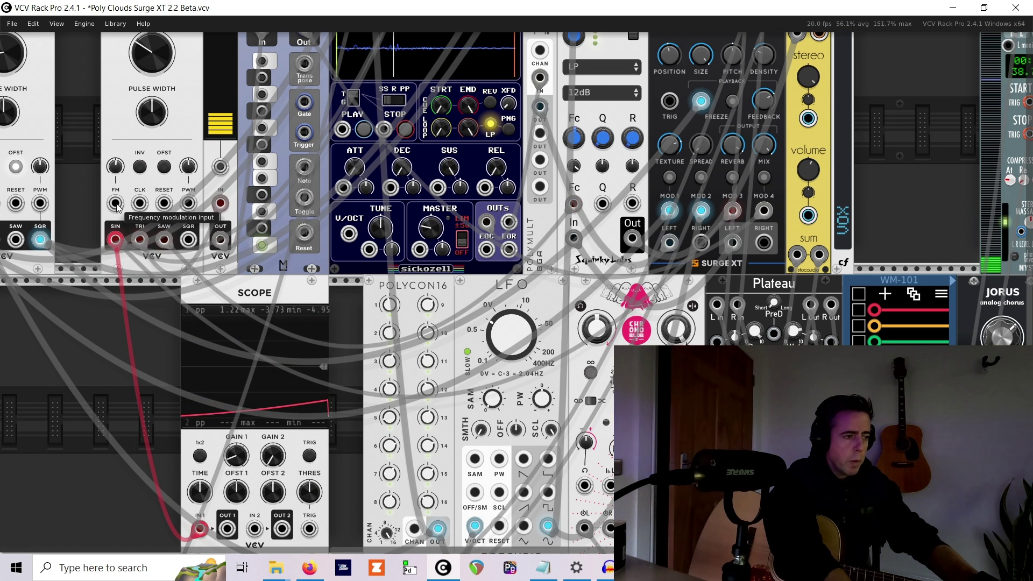
mouse_move(116, 208)
mouse_down()
mouse_move(411, 472)
mouse_move(442, 539)
mouse_up()
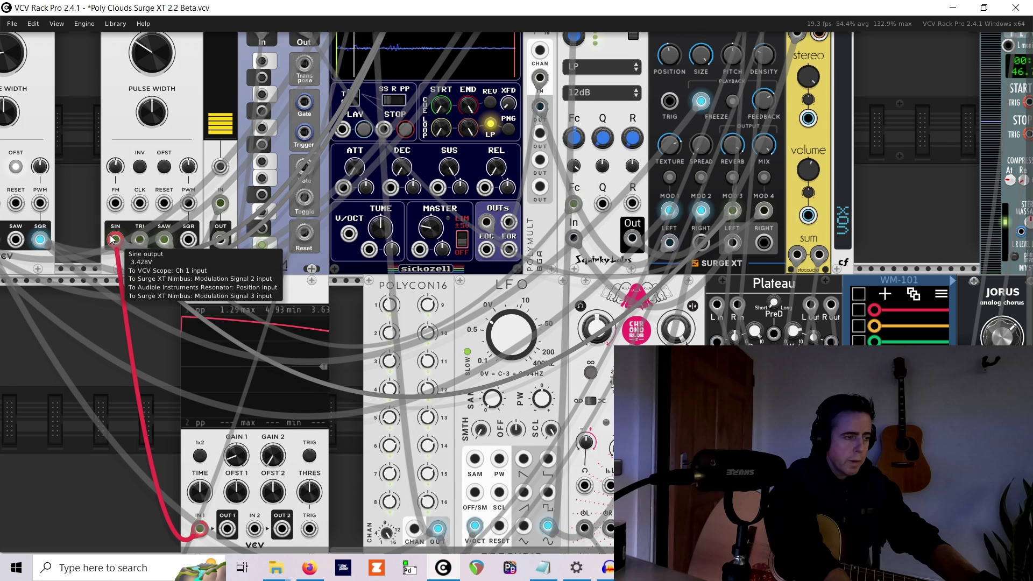
drag(115, 240, 115, 242)
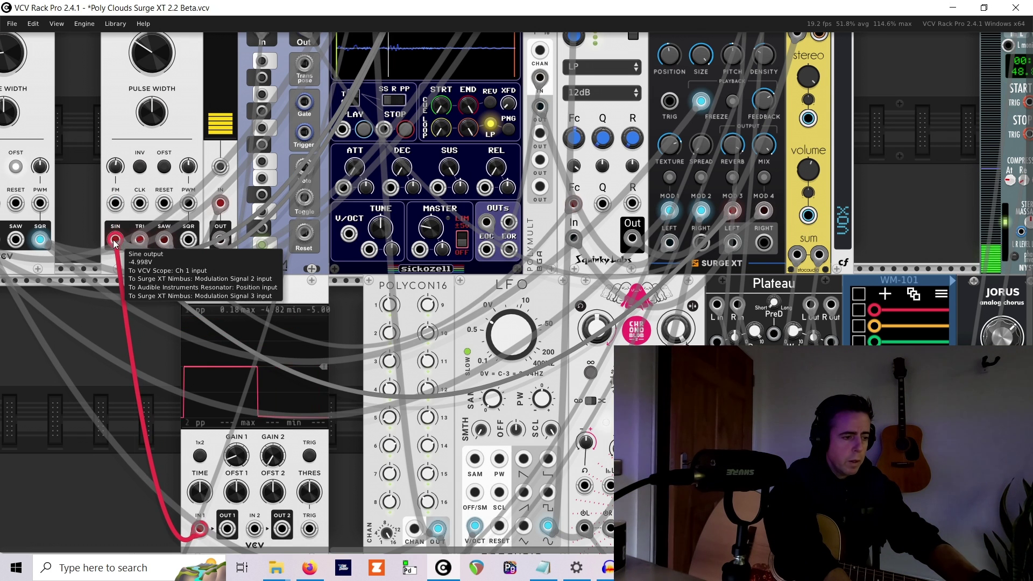
mouse_move(115, 240)
mouse_down()
mouse_move(110, 216)
mouse_move(116, 240)
mouse_up()
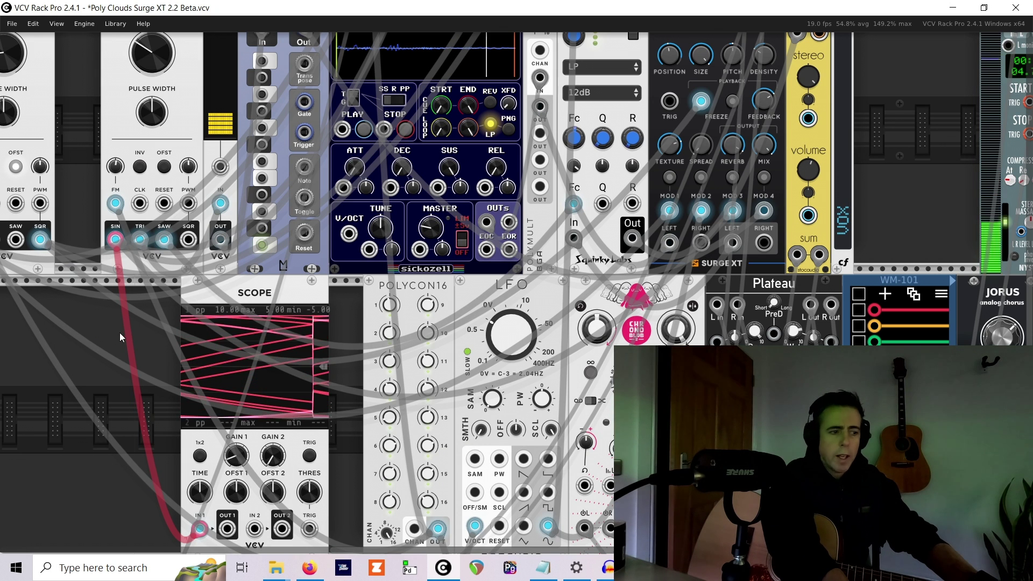
Step: Delete the Scope module and nudge Nimbus DENSITY up to about +5%
drag(129, 330, 220, 335)
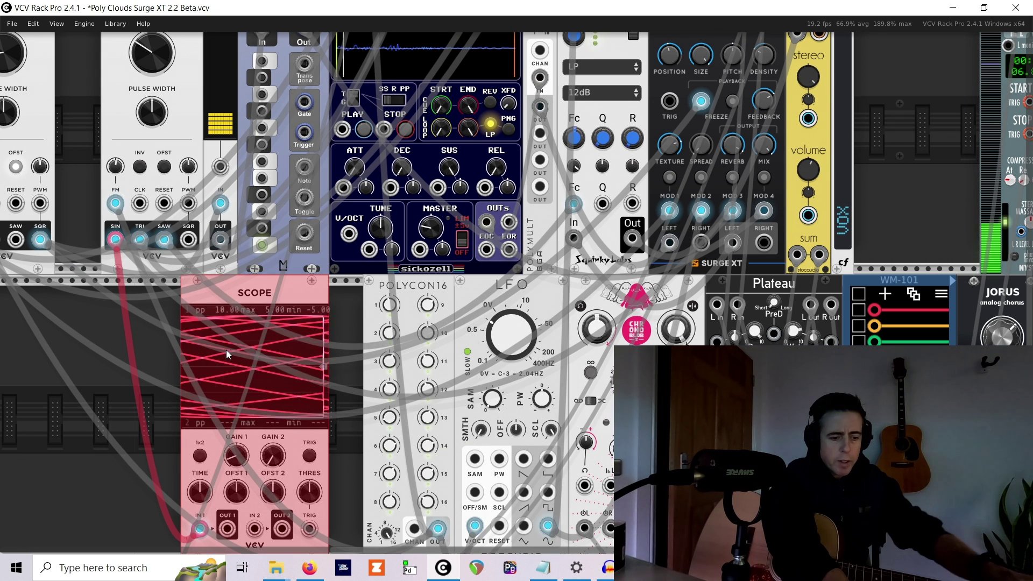
key(Delete)
scroll(226, 349, up, 5)
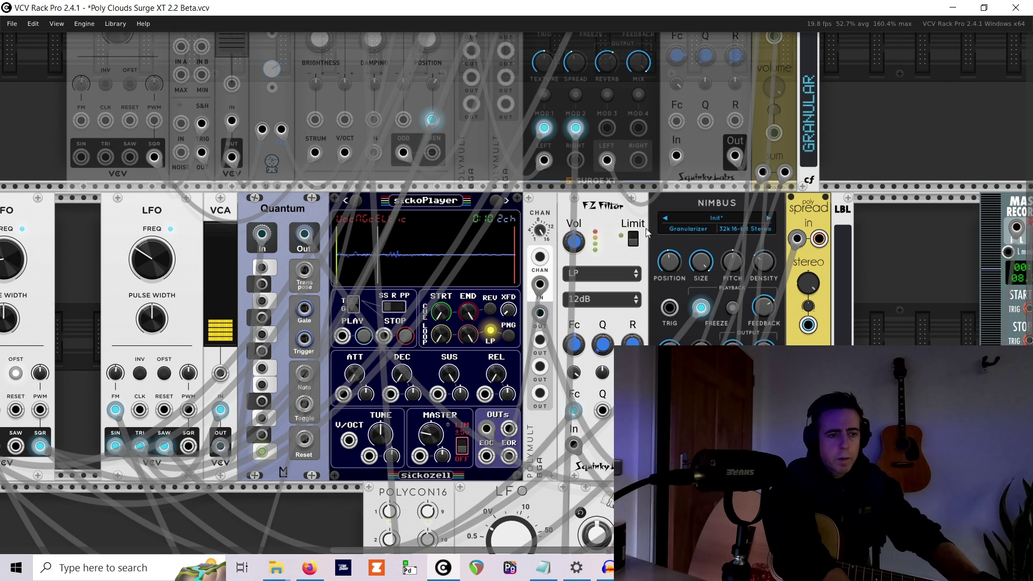
mouse_move(763, 261)
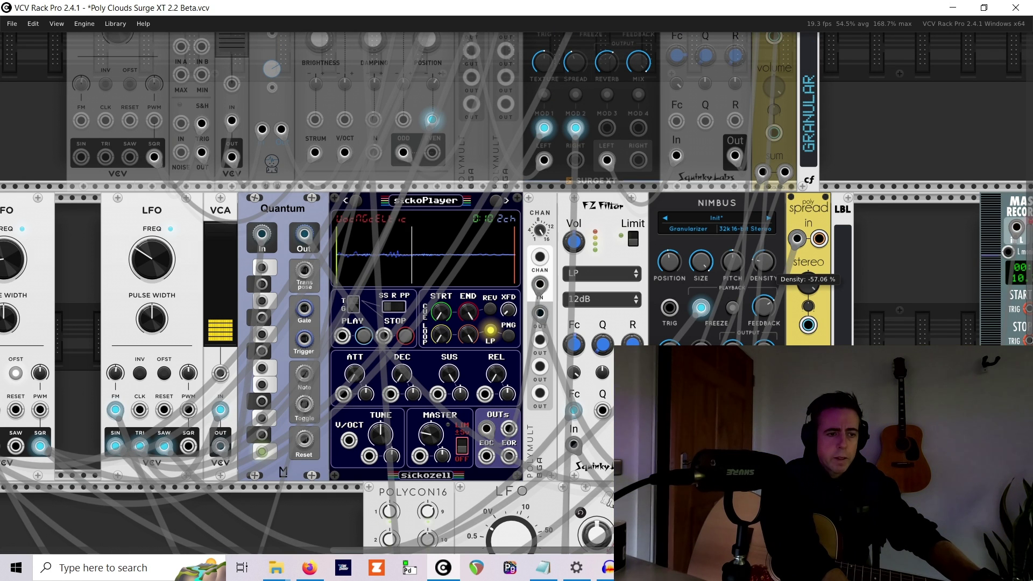
drag(763, 261, 762, 264)
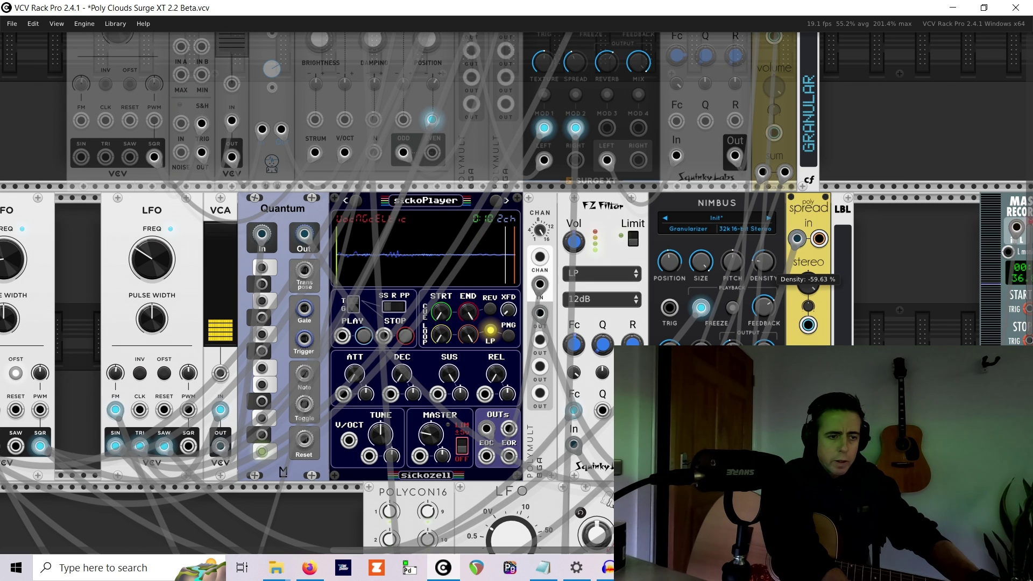
drag(763, 261, 763, 254)
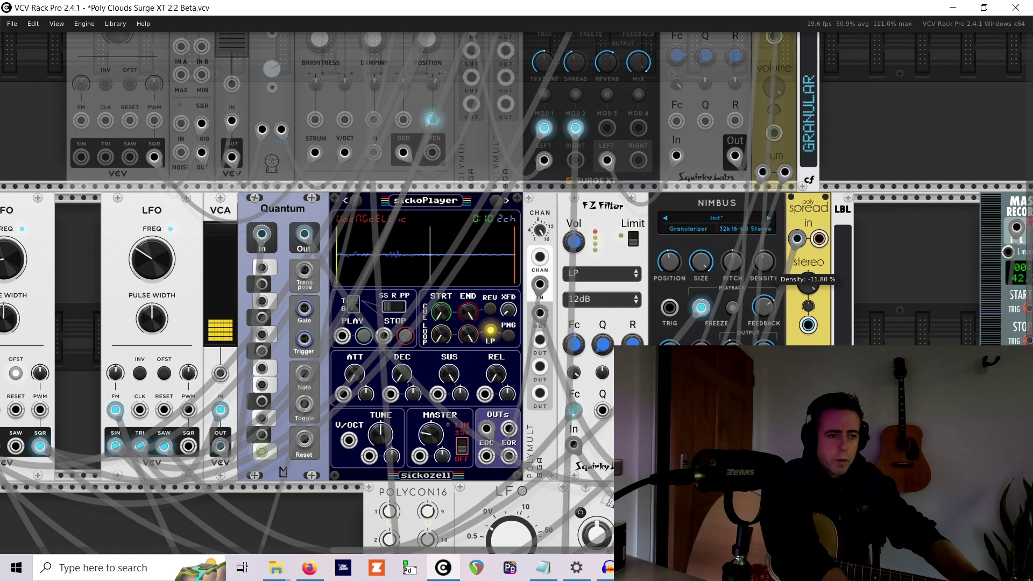
drag(764, 260, 763, 253)
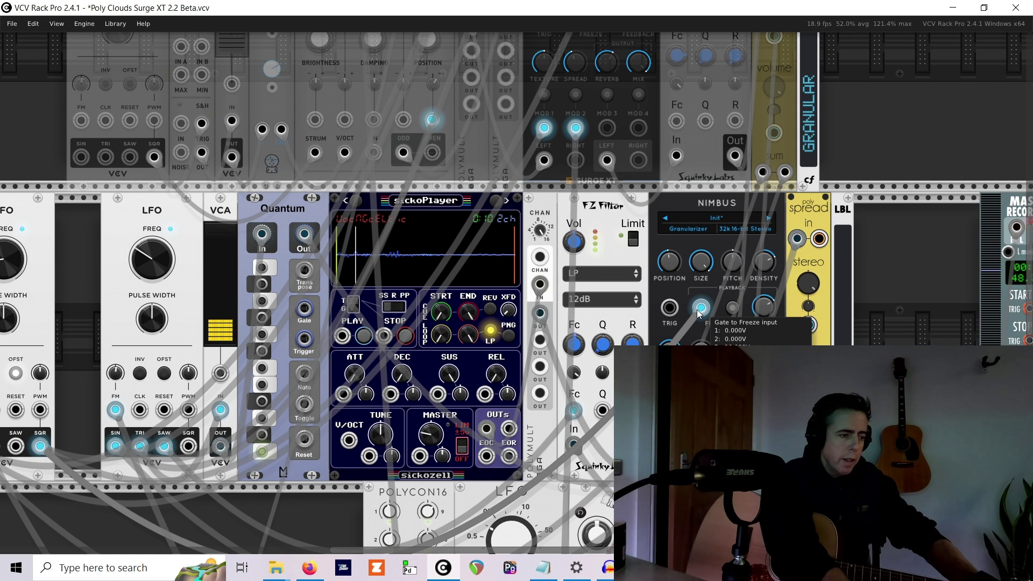
scroll(69, 248, left, 2)
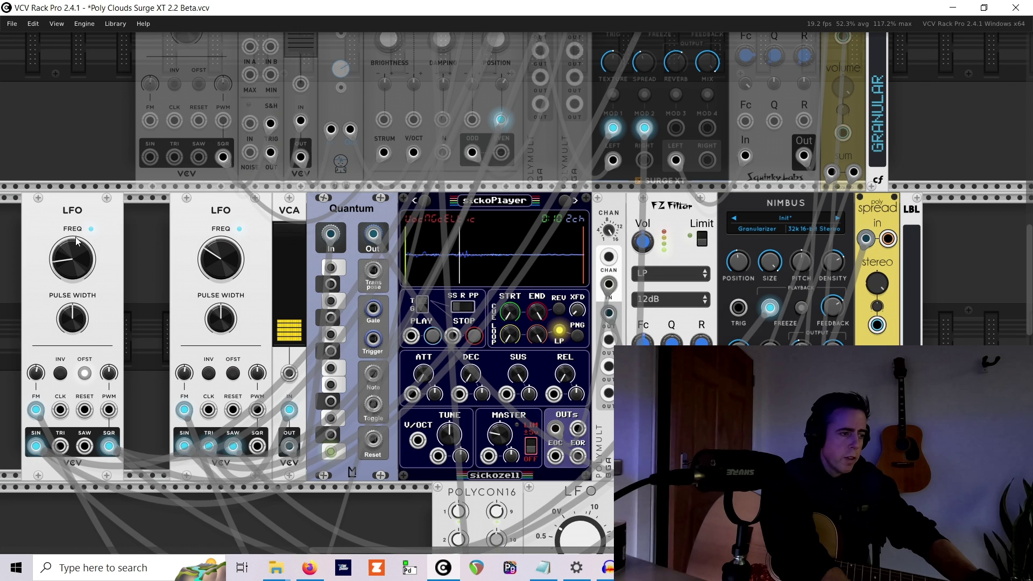
scroll(122, 241, right, 3)
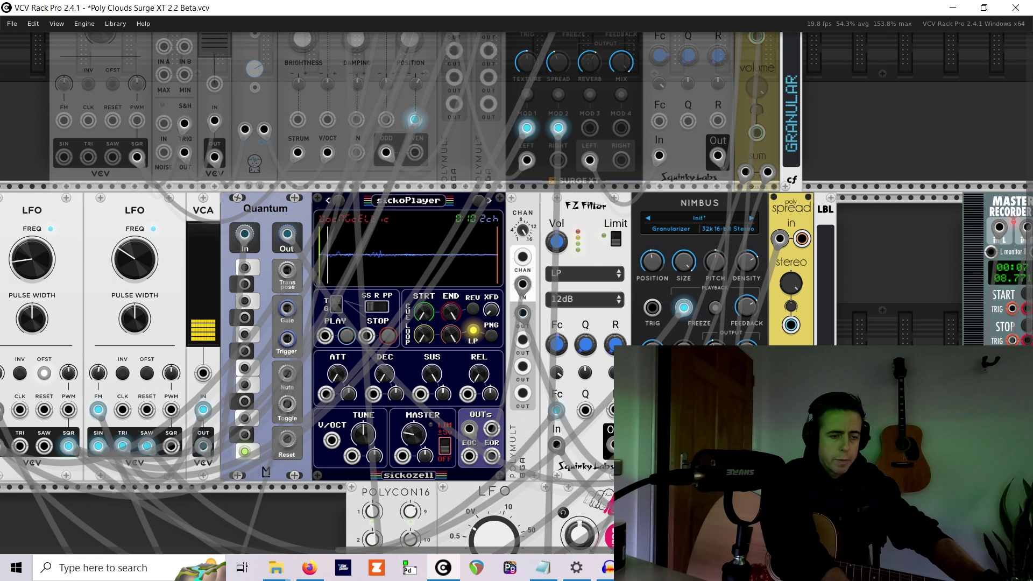
Step: Box-select the poly spread and LBL modules next to Nimbus
drag(867, 302, 272, 331)
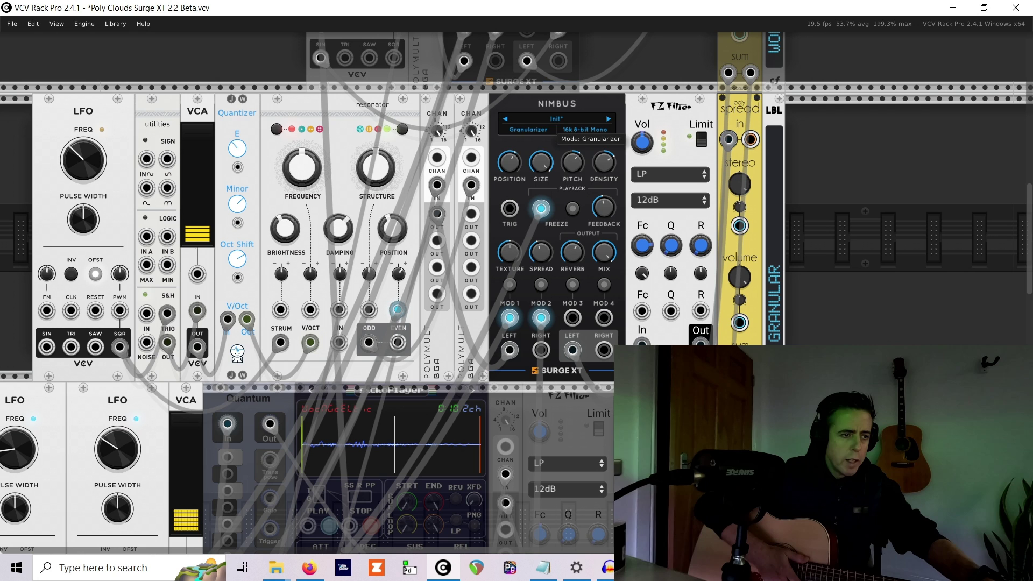
Step: View Nimbus's processing modes and leave it on Granularizer
click(523, 127)
click(531, 111)
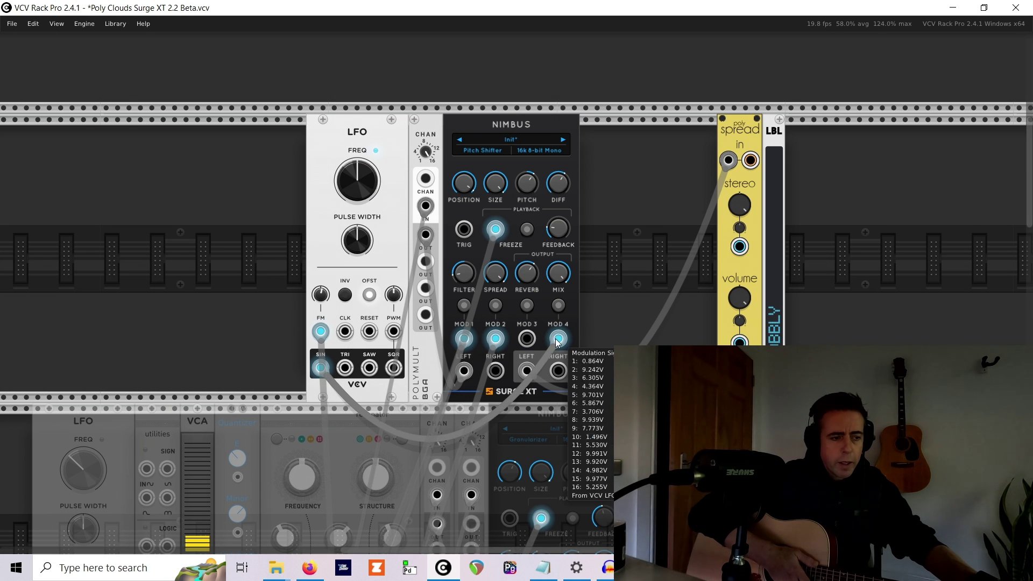
Step: Reveal the MOD 4 routing and confirm its +0.42 depth on Nimbus PITCH
click(557, 307)
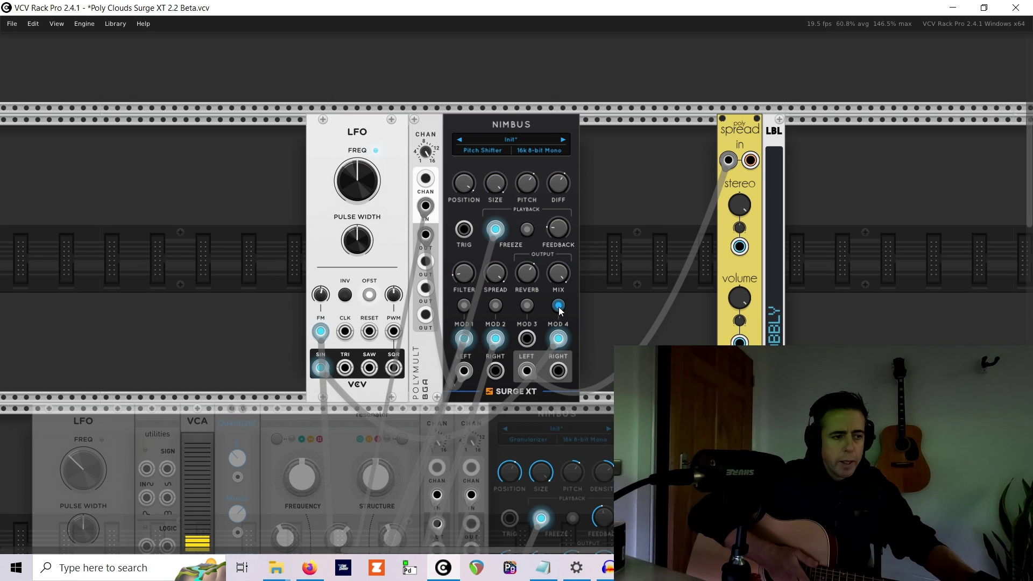
right_click(527, 184)
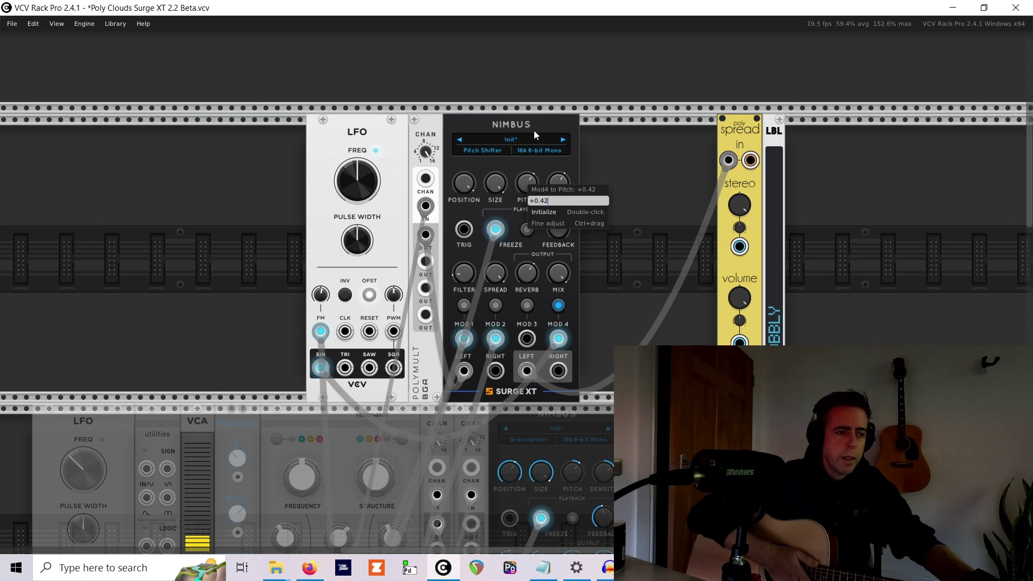
key(Return)
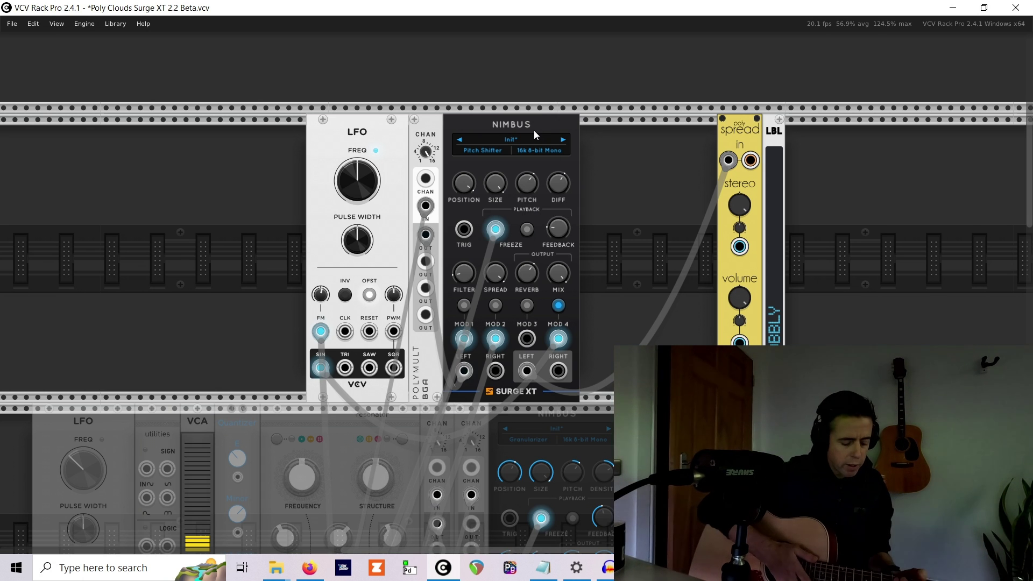